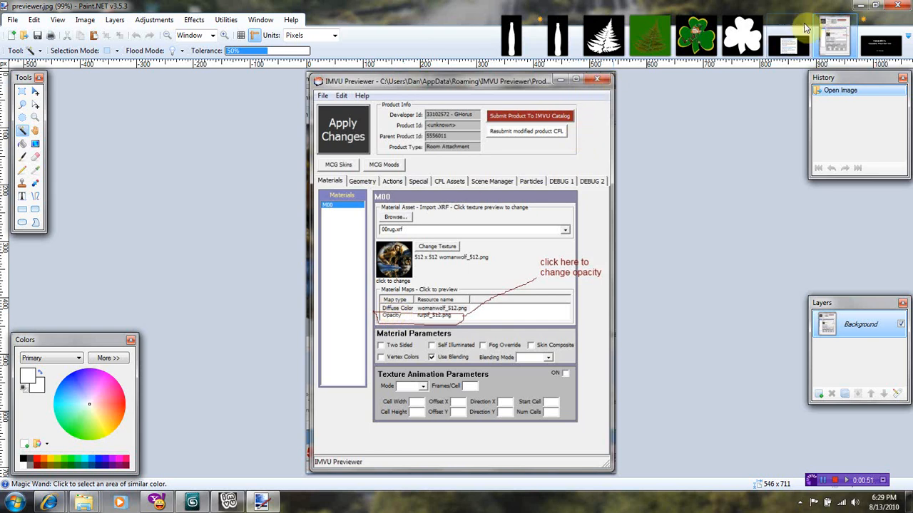
Open the opacitypage 2.jpg notes image in Paint.NET.
click(787, 41)
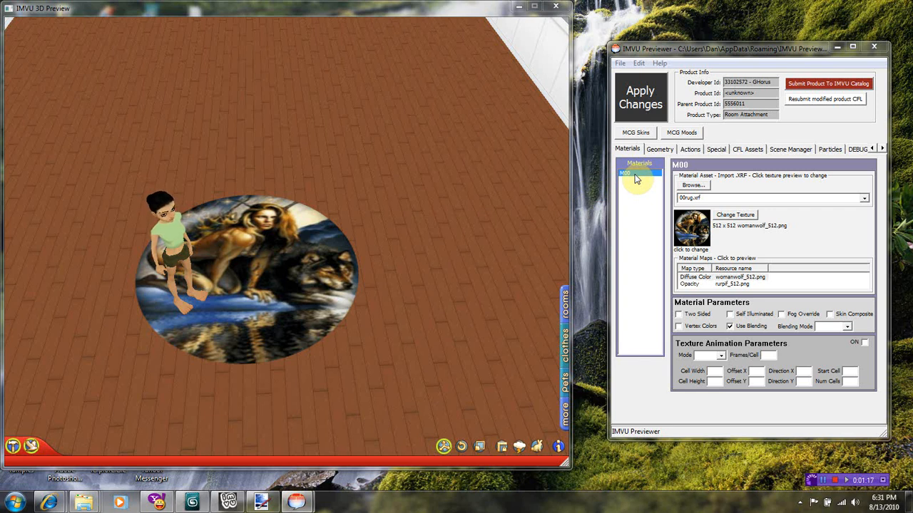
Replace the rug's opacity map with the shamrockpif_256.jpg mask.
click(689, 285)
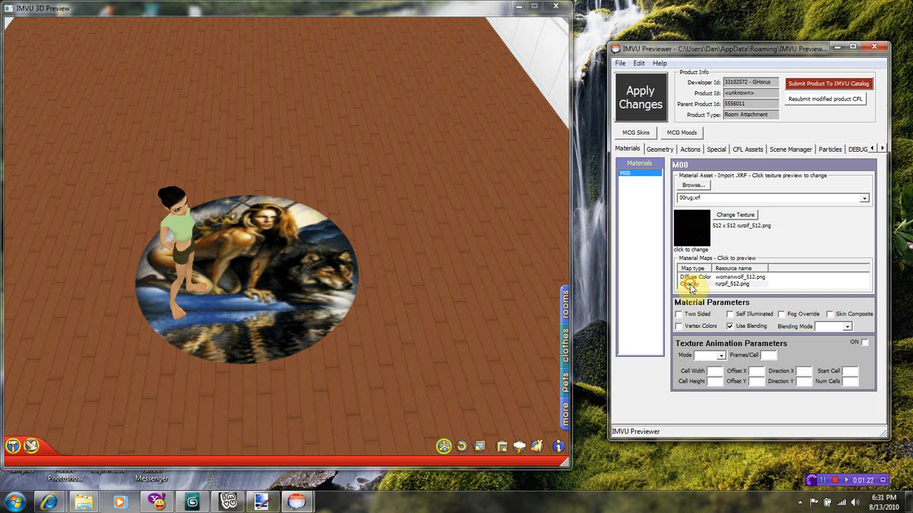
click(743, 215)
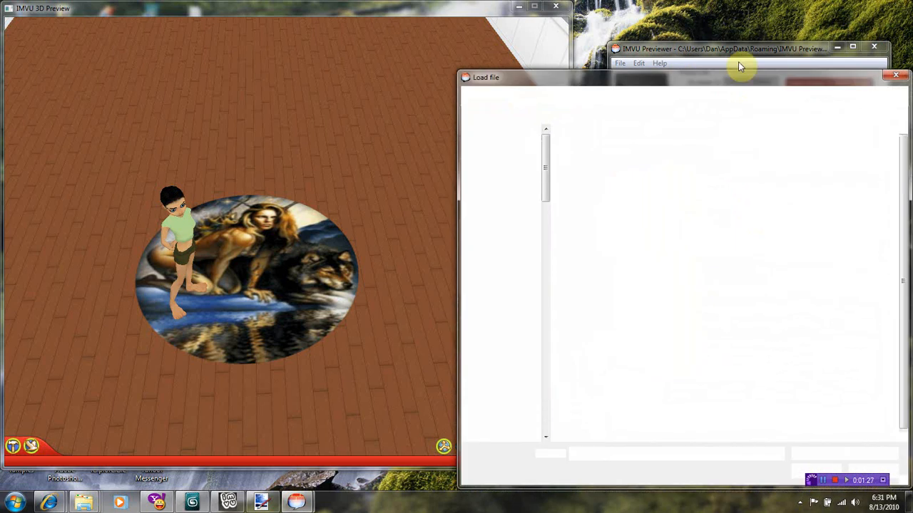
drag(738, 80, 691, 66)
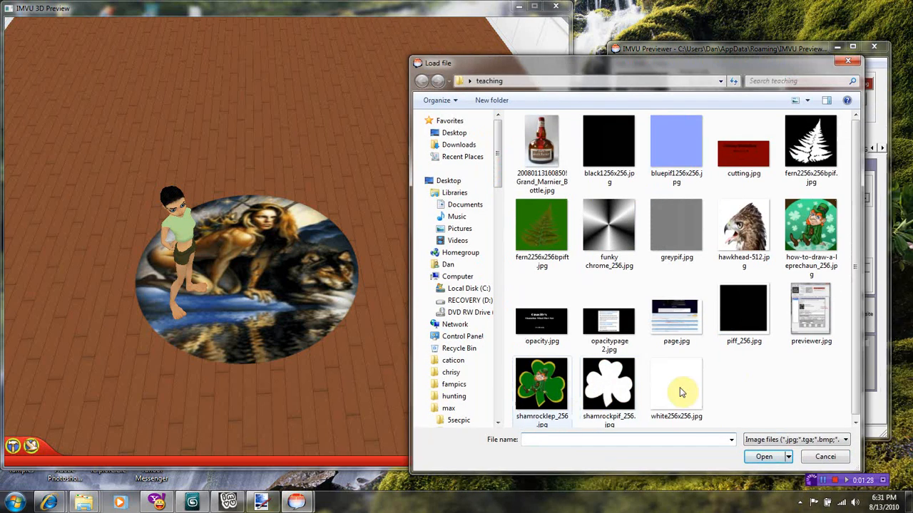
double_click(609, 388)
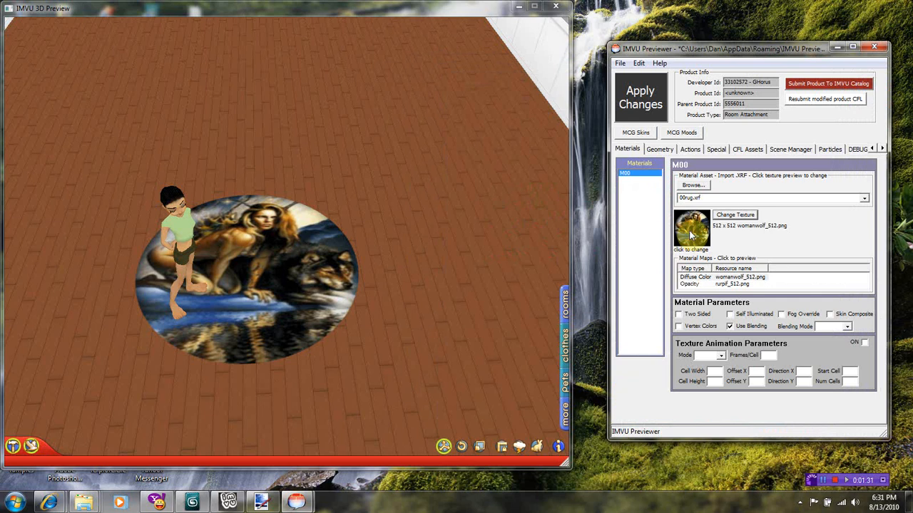
Apply the shamrock mask to the rug and compare its opacity and diffuse maps.
click(686, 283)
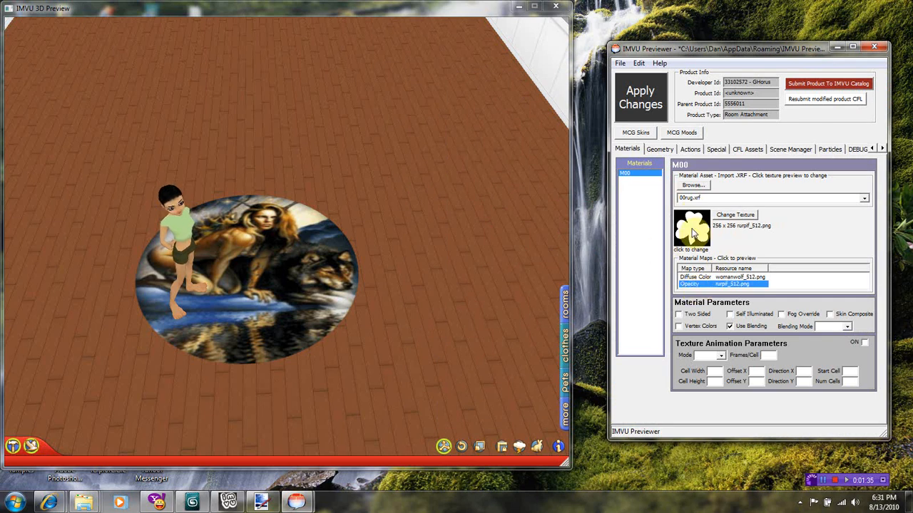
click(703, 276)
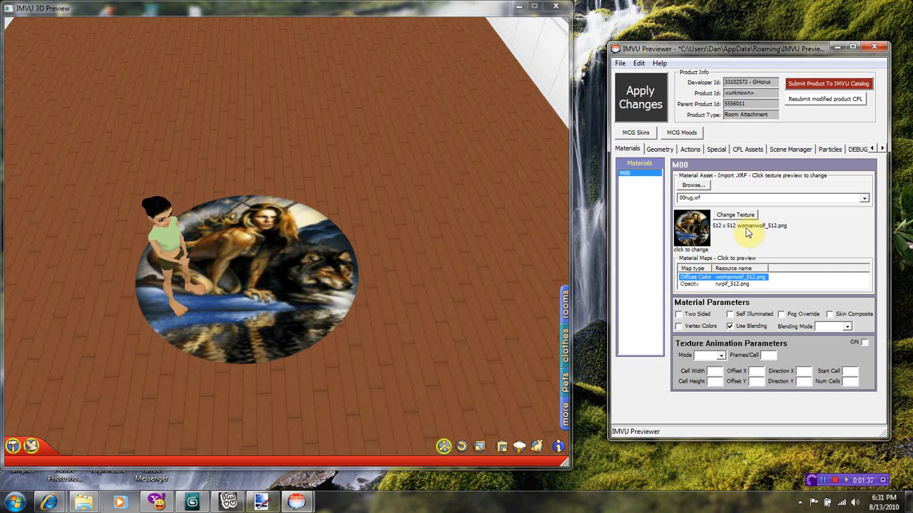
click(641, 100)
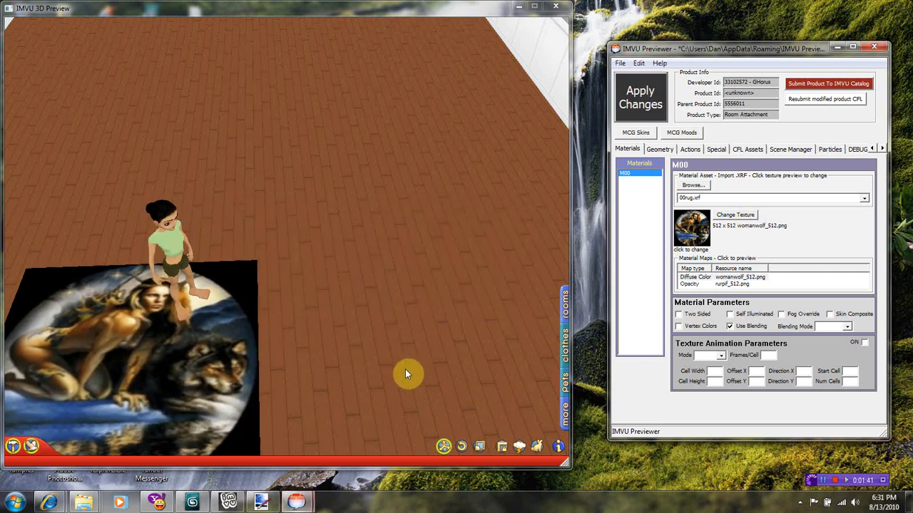
scroll(378, 367, up, 3)
scroll(370, 360, down, 3)
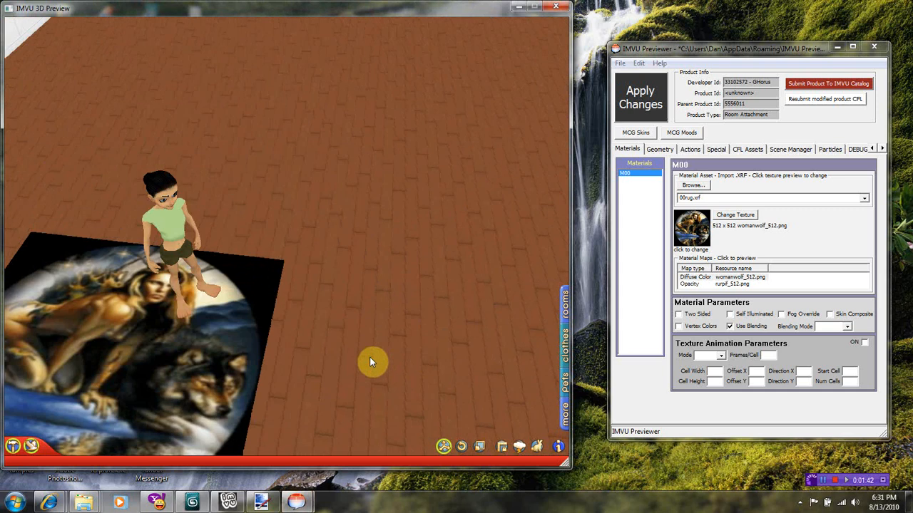
mouse_move(369, 360)
mouse_down()
mouse_move(408, 347)
mouse_move(371, 373)
mouse_up()
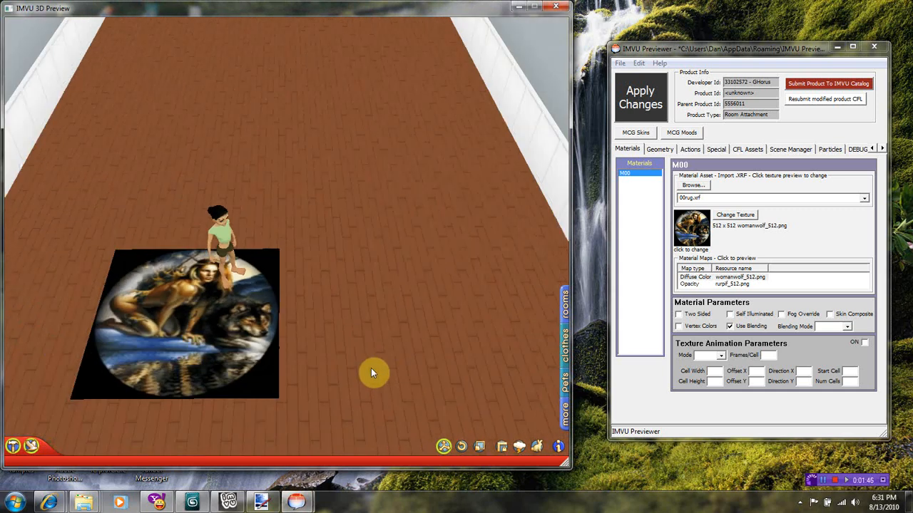
click(696, 286)
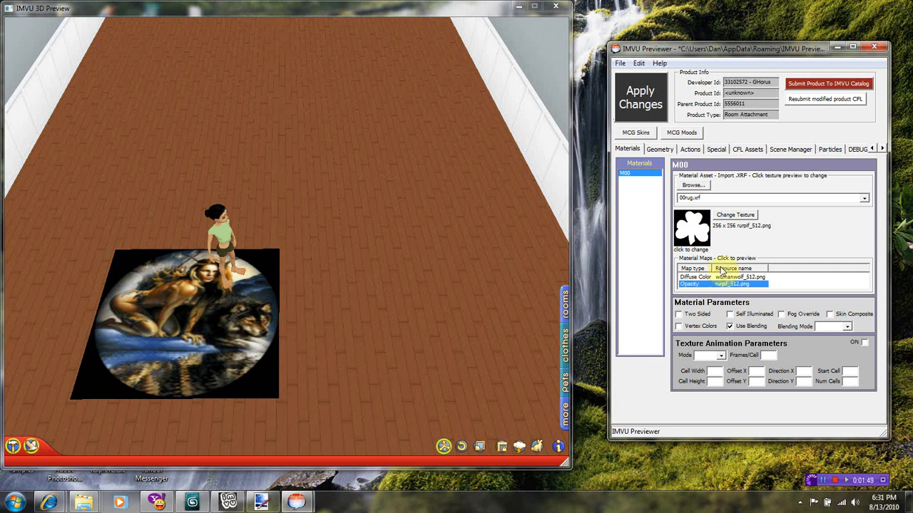
click(698, 277)
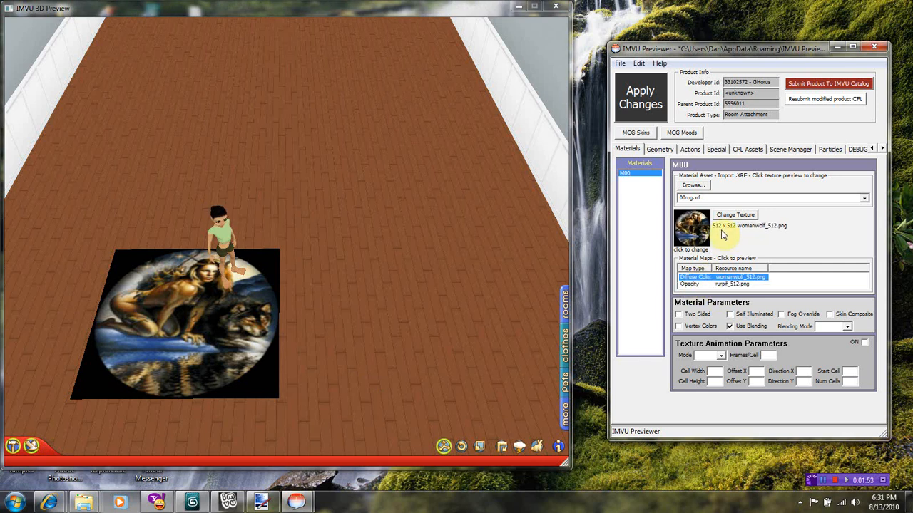
Apply shamrocklep_256.jpg as the rug's texture and frame the leprechaun shamrock rug in view.
click(736, 216)
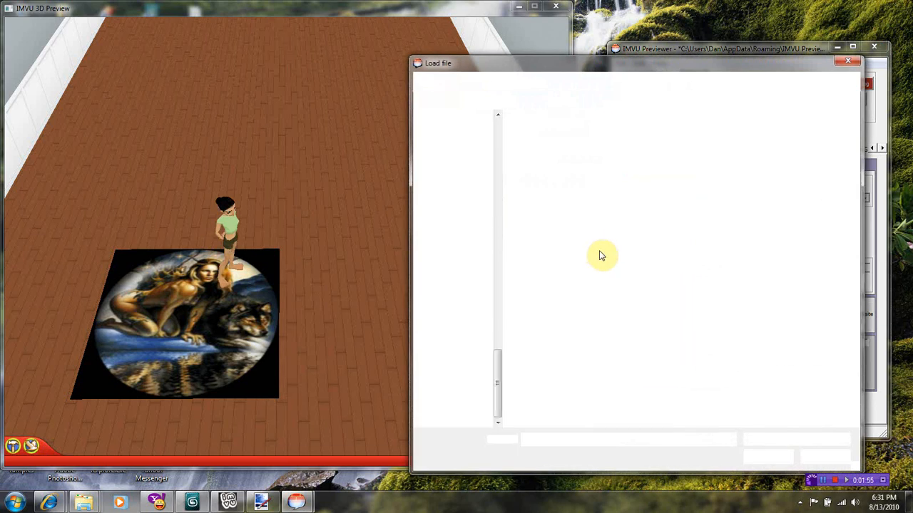
click(540, 399)
double_click(540, 398)
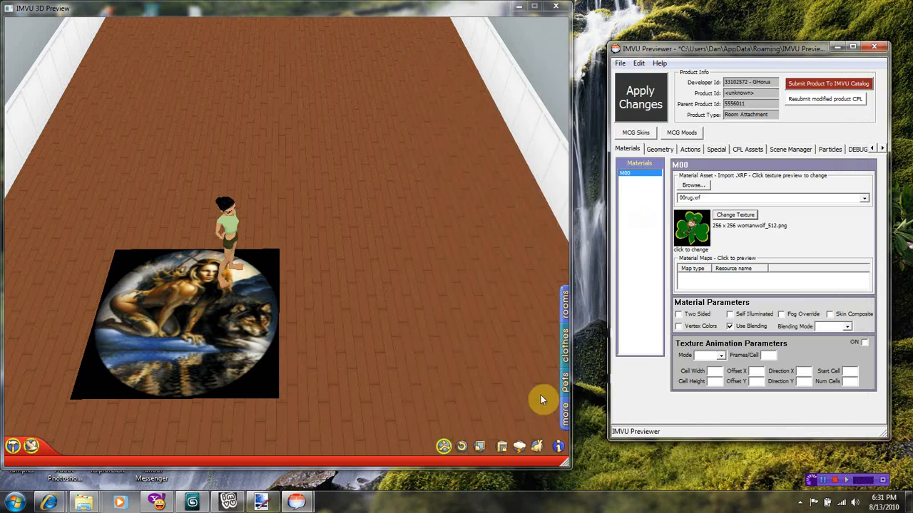
click(640, 97)
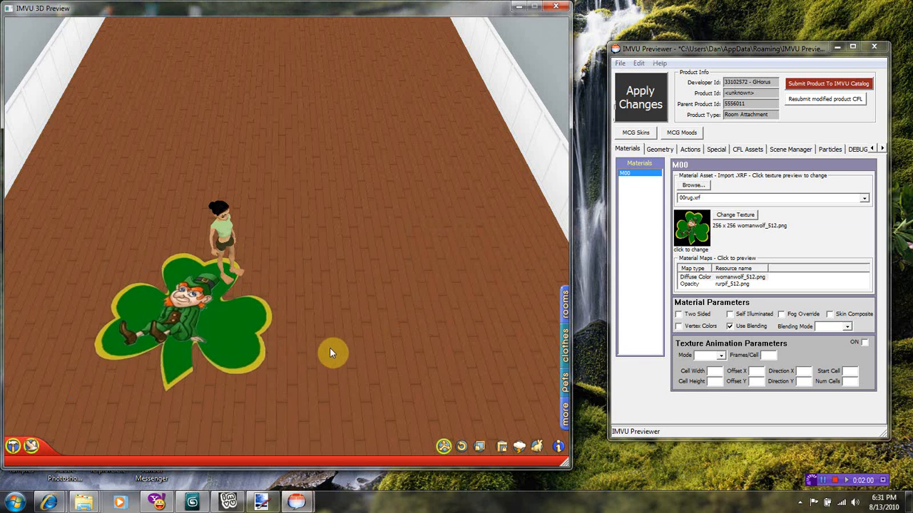
drag(329, 348, 171, 302)
scroll(406, 337, up, 5)
scroll(493, 295, down, 5)
scroll(494, 295, up, 5)
scroll(189, 304, down, 2)
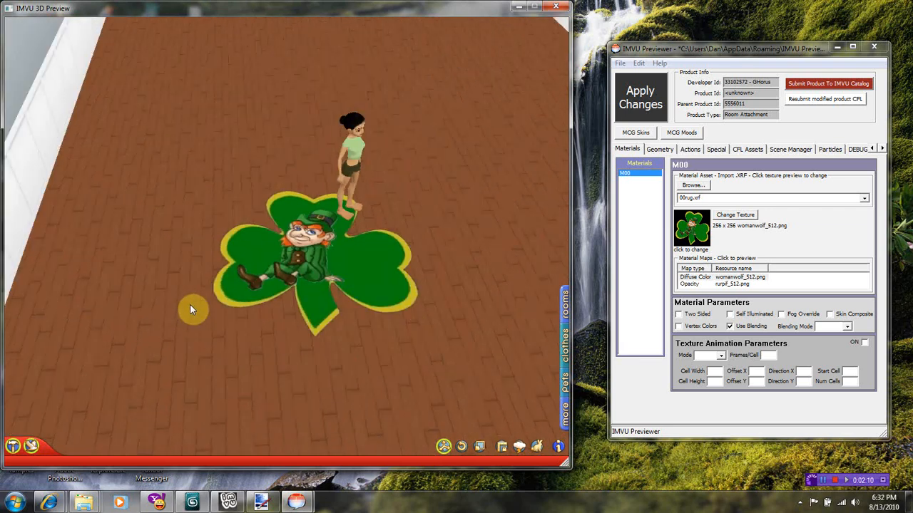
scroll(187, 306, up, 2)
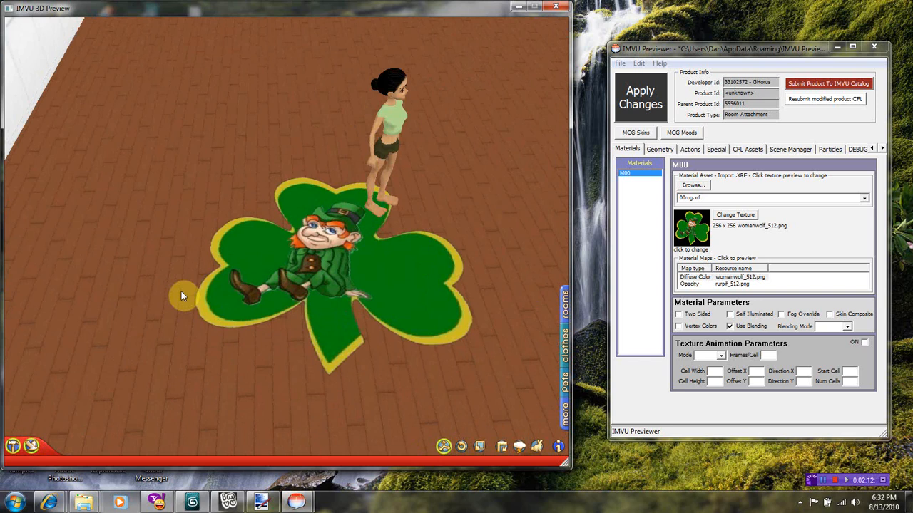
scroll(182, 289, up, 3)
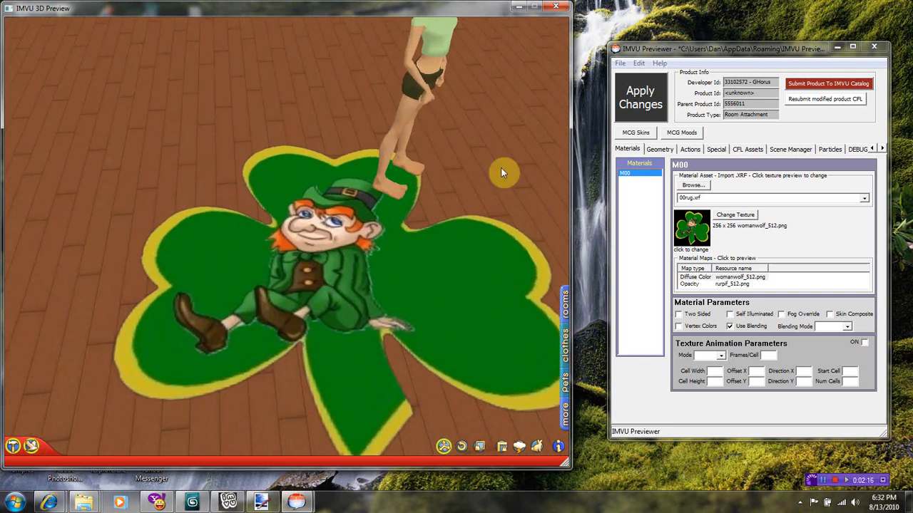
Revert coke_256x512.jpg to the plain bottle by undoing three history steps and deselecting.
click(264, 503)
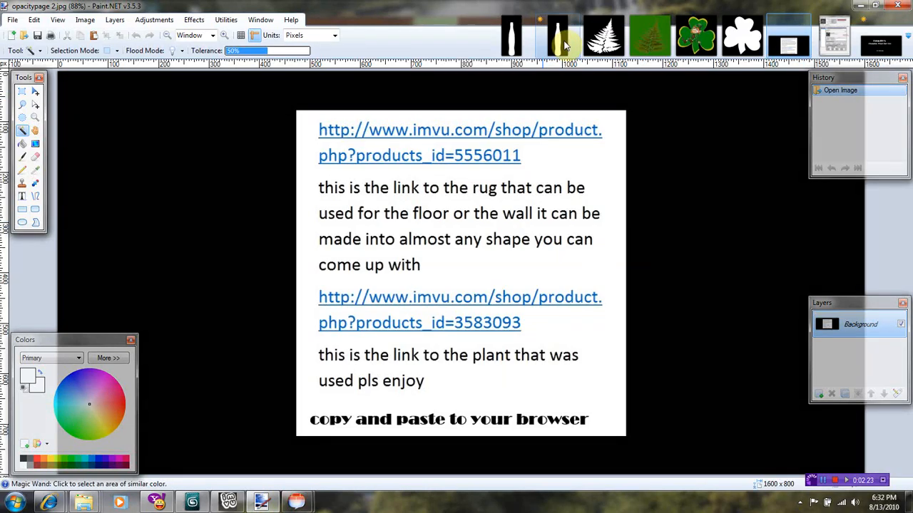
click(563, 44)
click(832, 169)
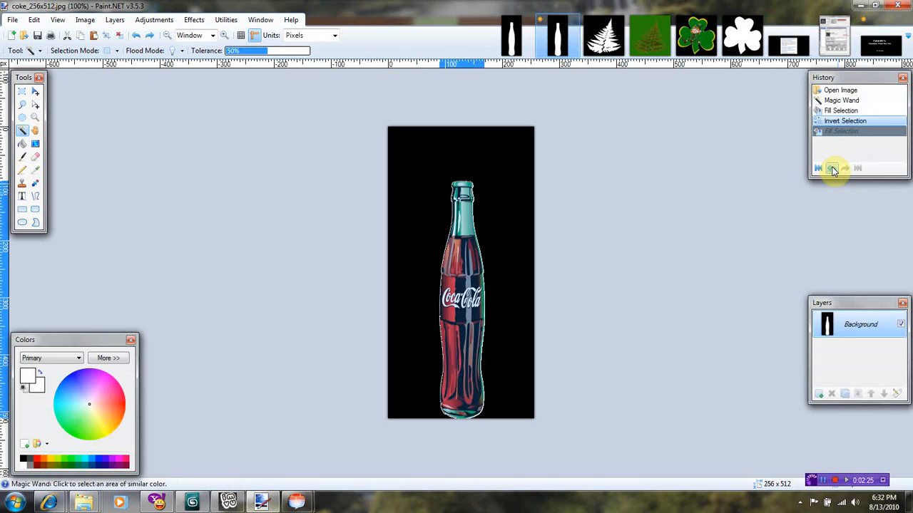
click(832, 169)
click(832, 169)
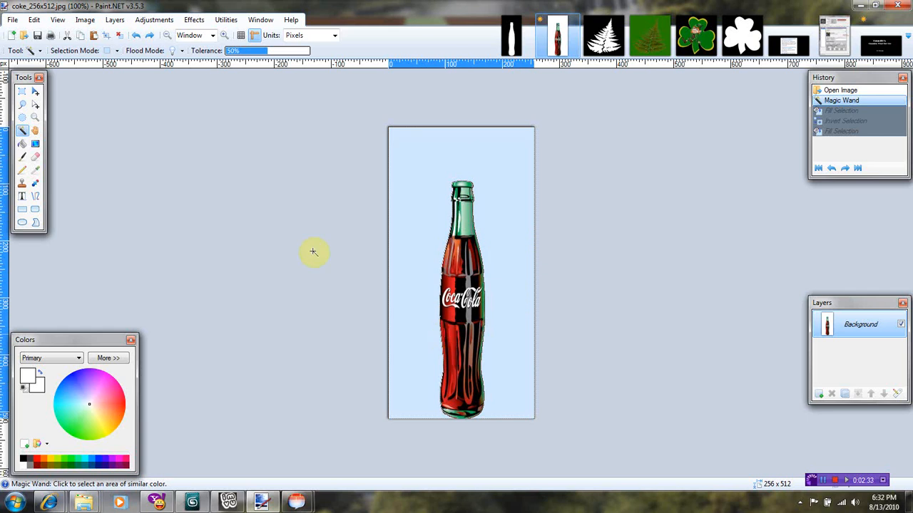
click(22, 91)
click(360, 230)
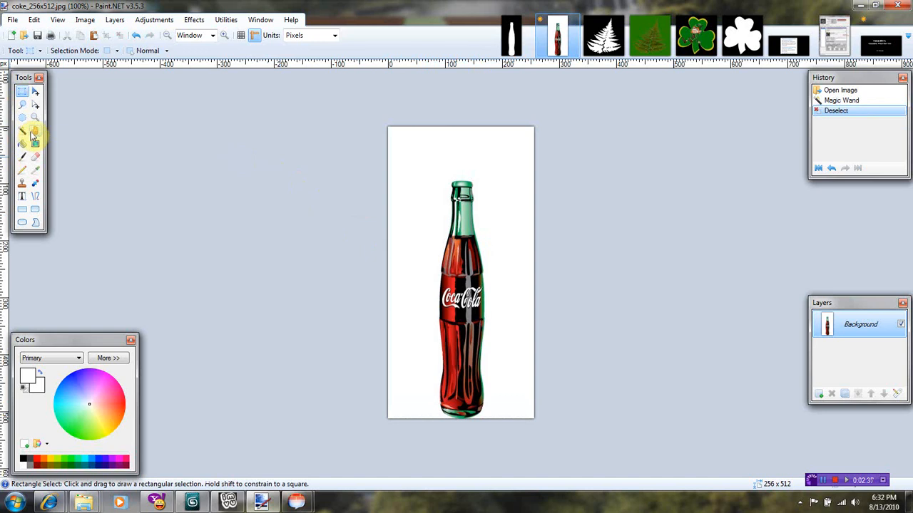
click(22, 131)
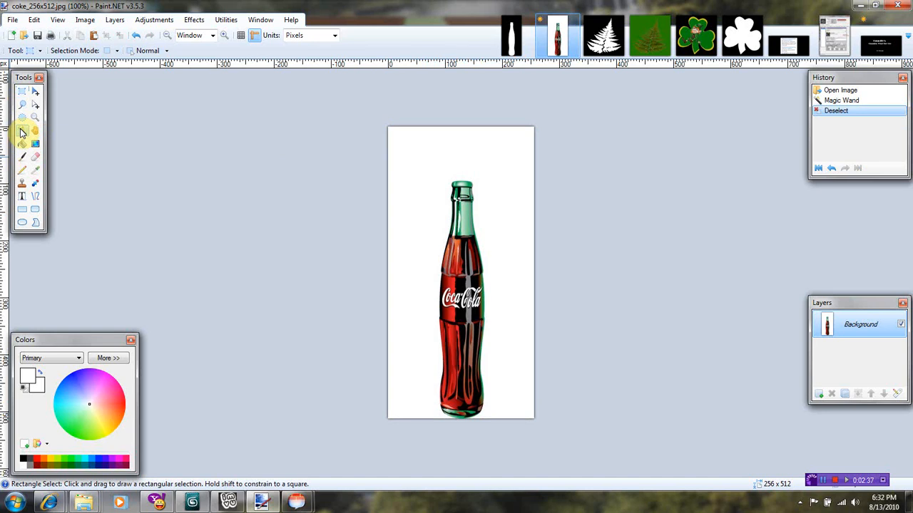
Fill the background black and the inverted bottle selection white to make the mask.
click(449, 162)
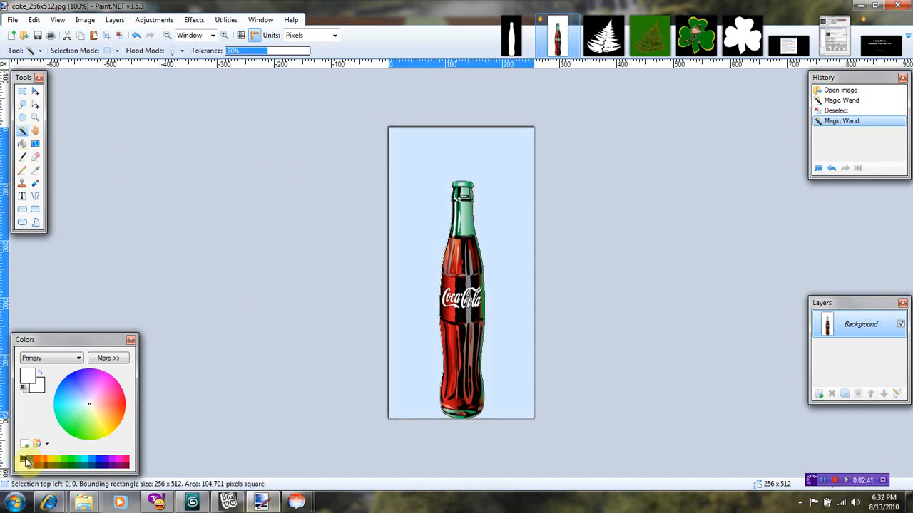
click(25, 460)
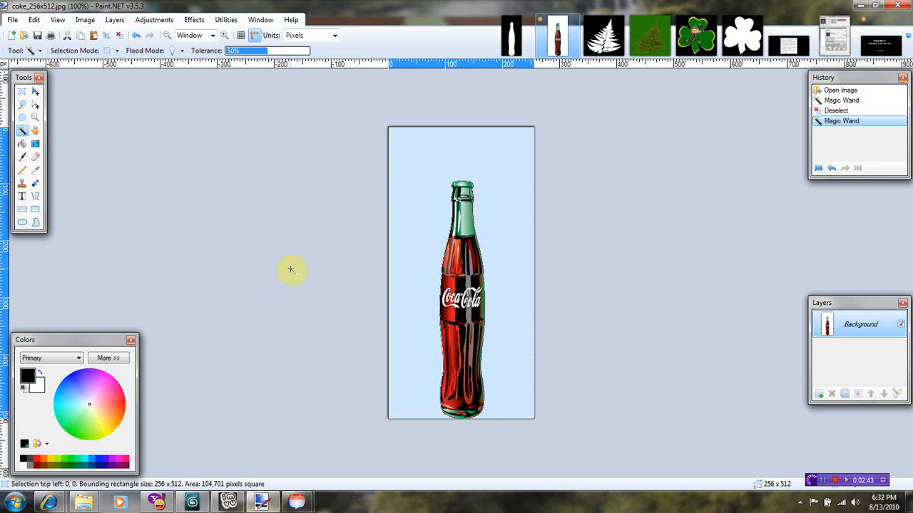
key(BackSpace)
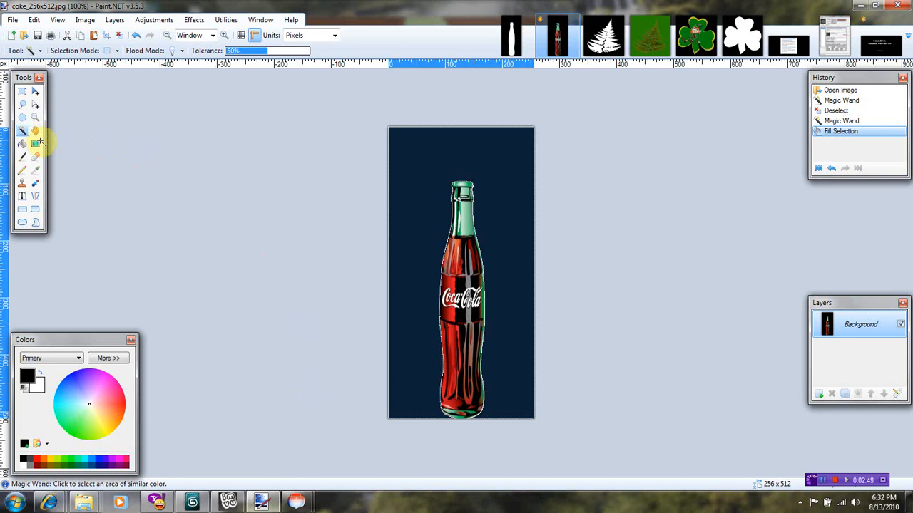
click(34, 20)
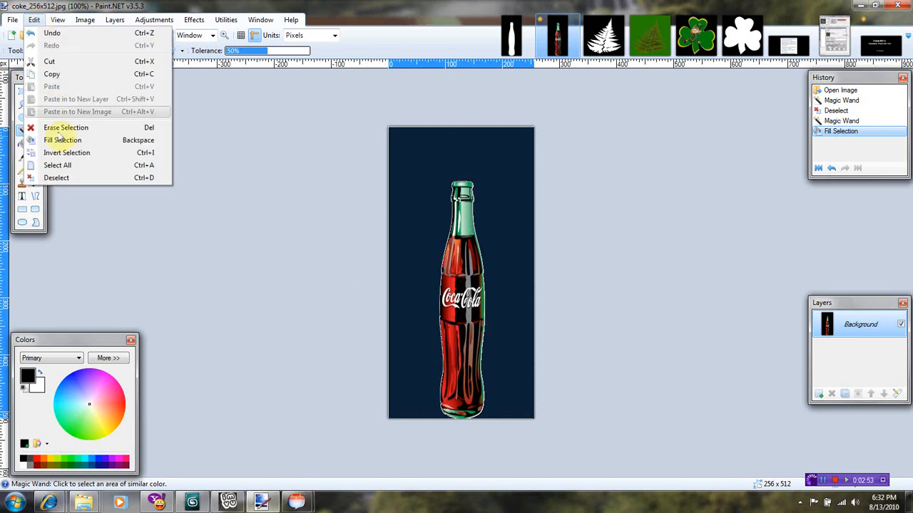
click(62, 157)
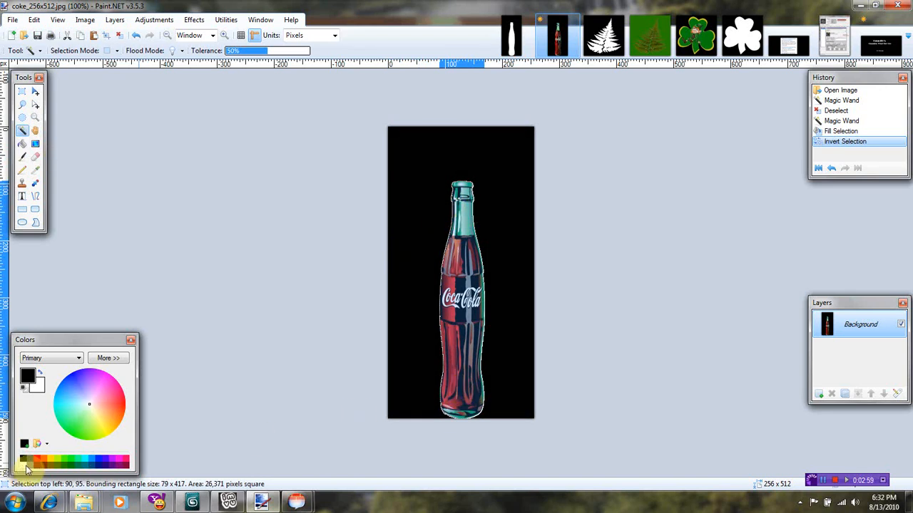
click(26, 467)
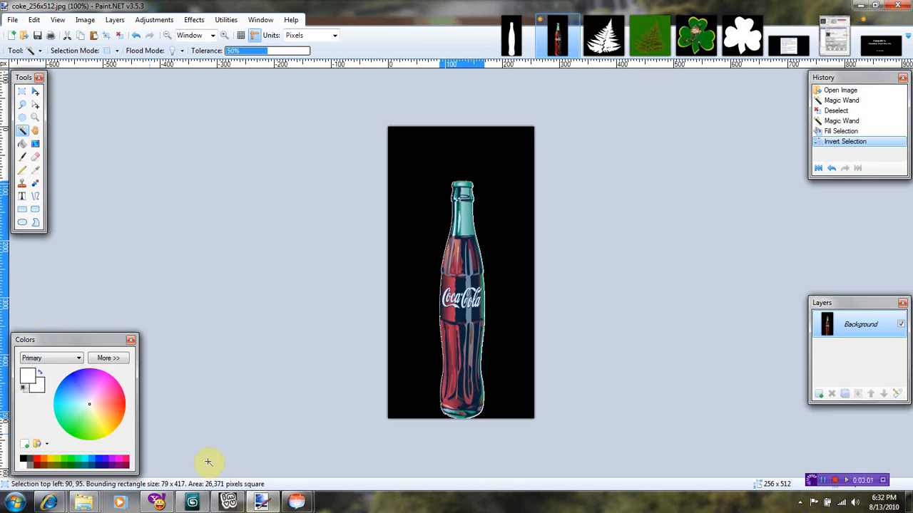
key(BackSpace)
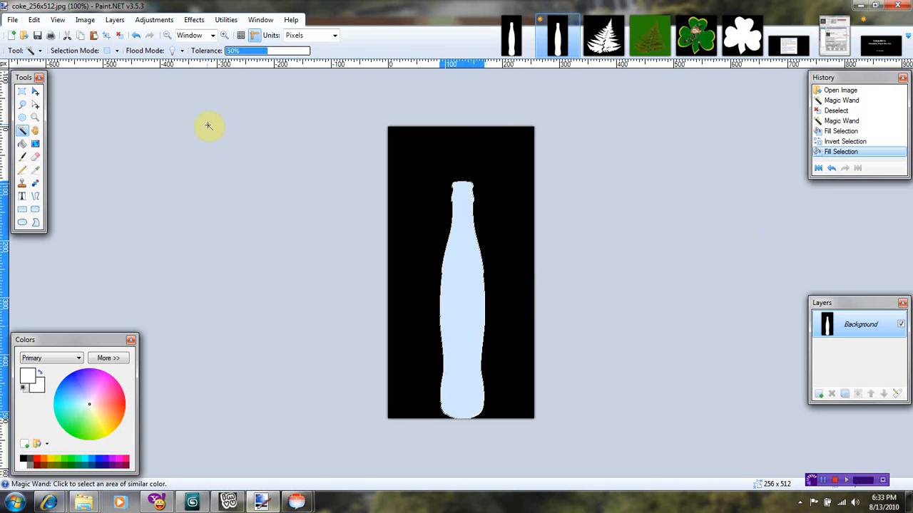
Save the mask as the JPEG 'coke pif.jpg'.
click(13, 20)
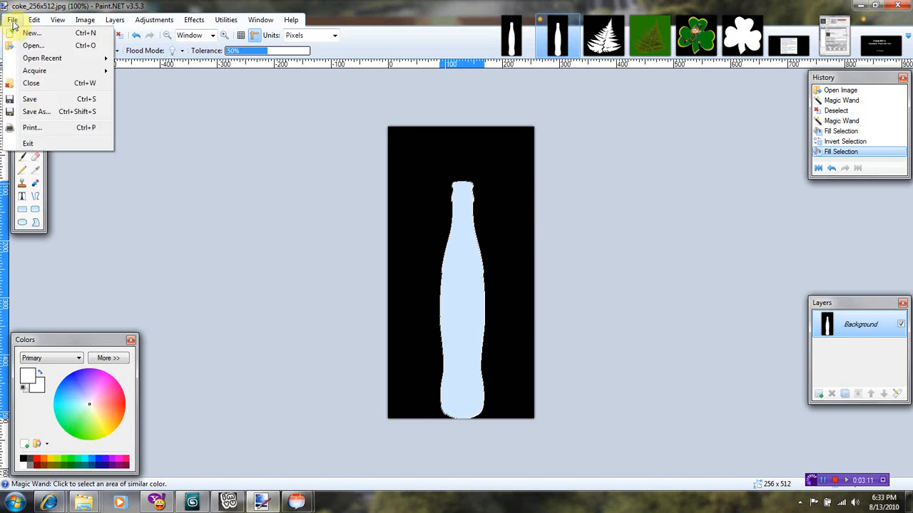
click(30, 112)
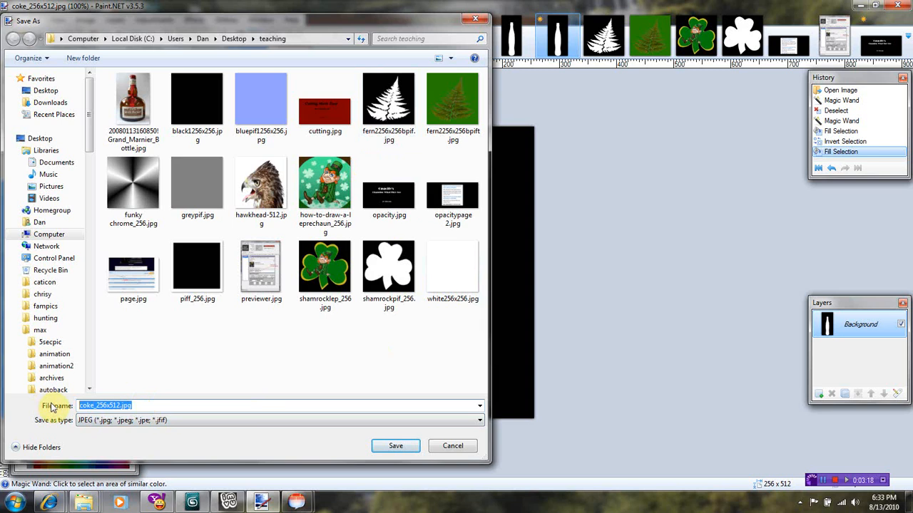
text(coke pif)
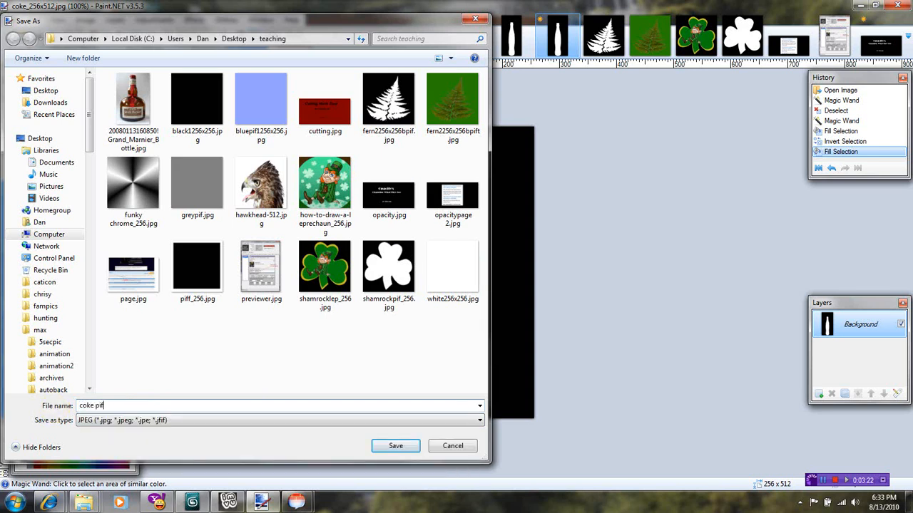
click(396, 446)
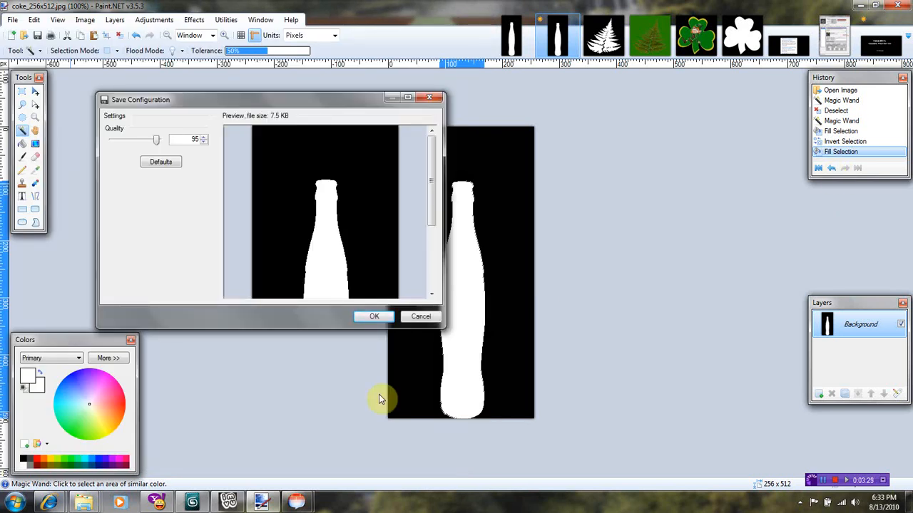
click(376, 318)
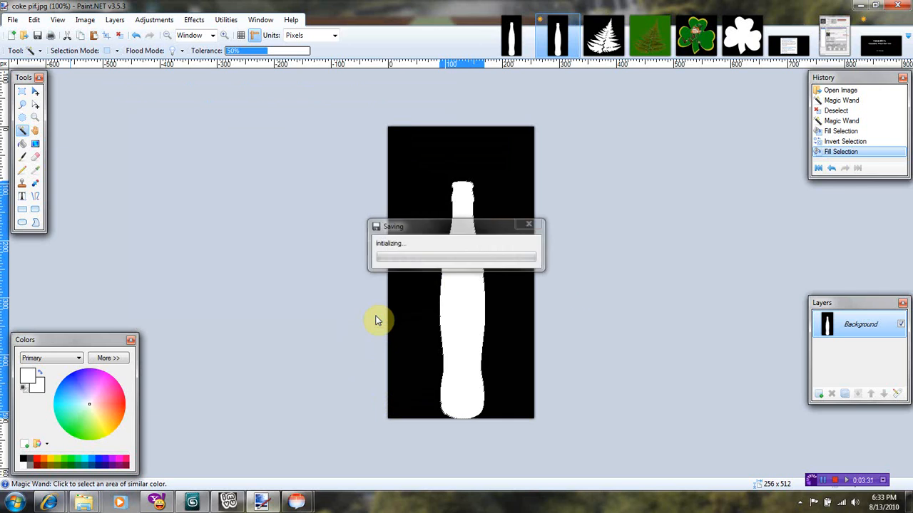
Undo the four mask edits to restore the colour Coca-Cola bottle.
click(831, 168)
click(832, 168)
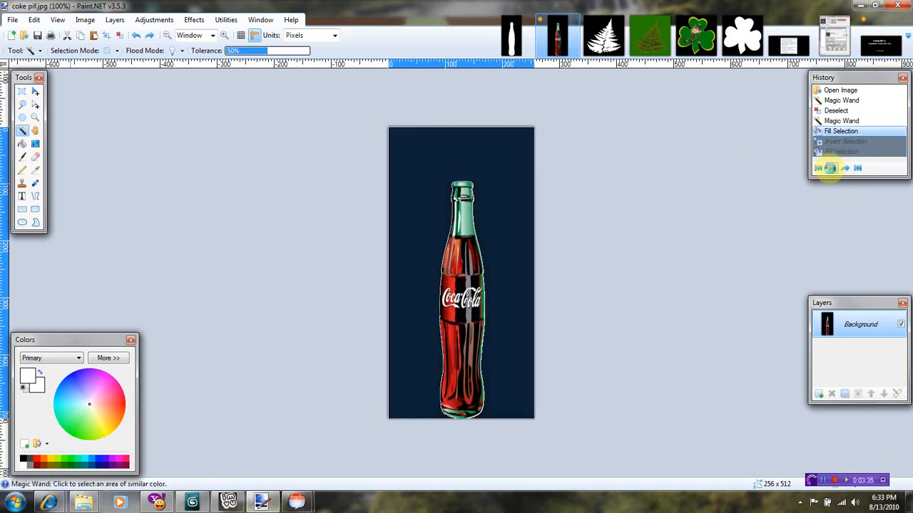
click(831, 168)
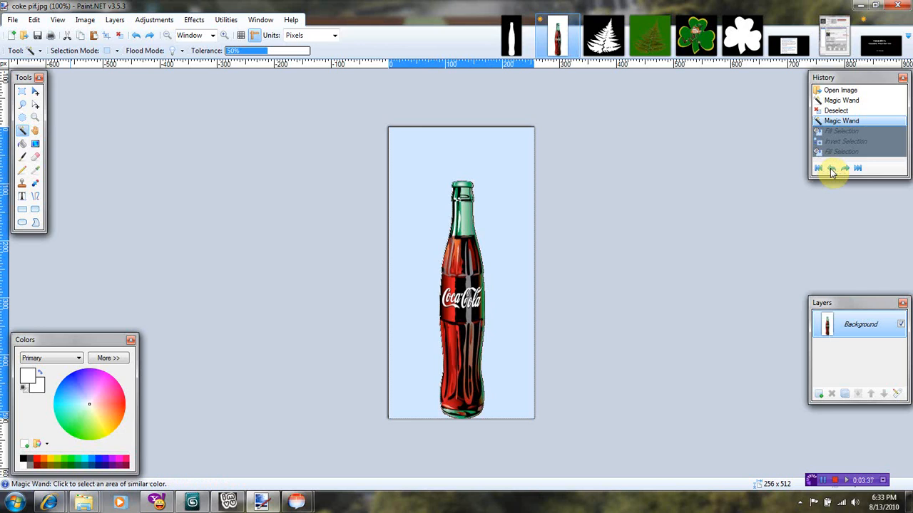
click(831, 168)
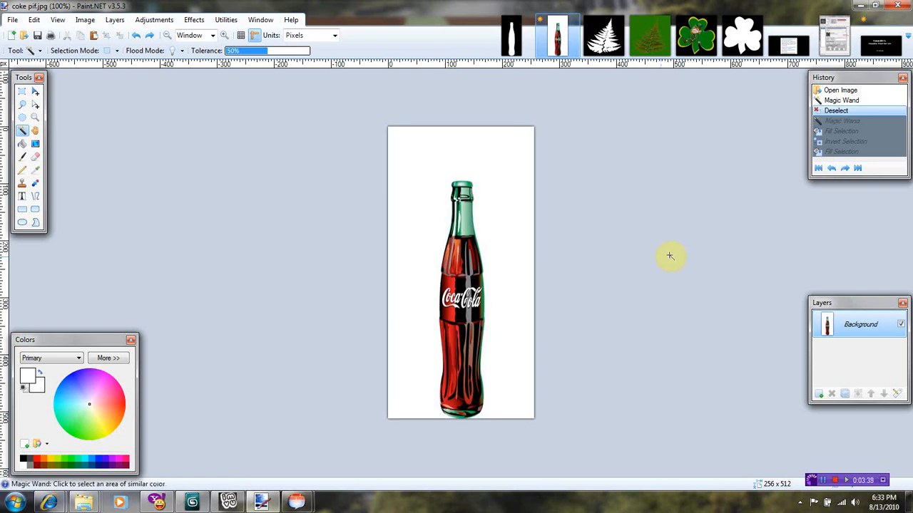
Back out of a Save As that would overwrite coke pif.jpg.
click(14, 21)
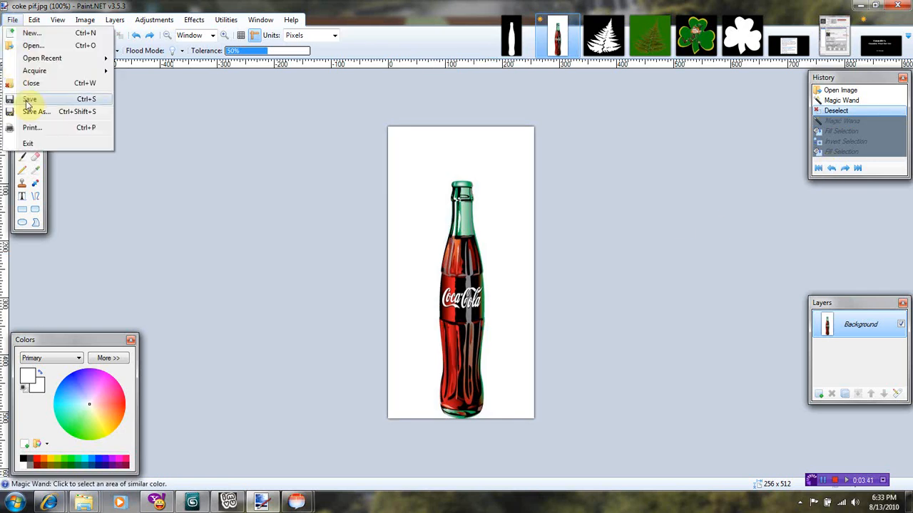
click(31, 113)
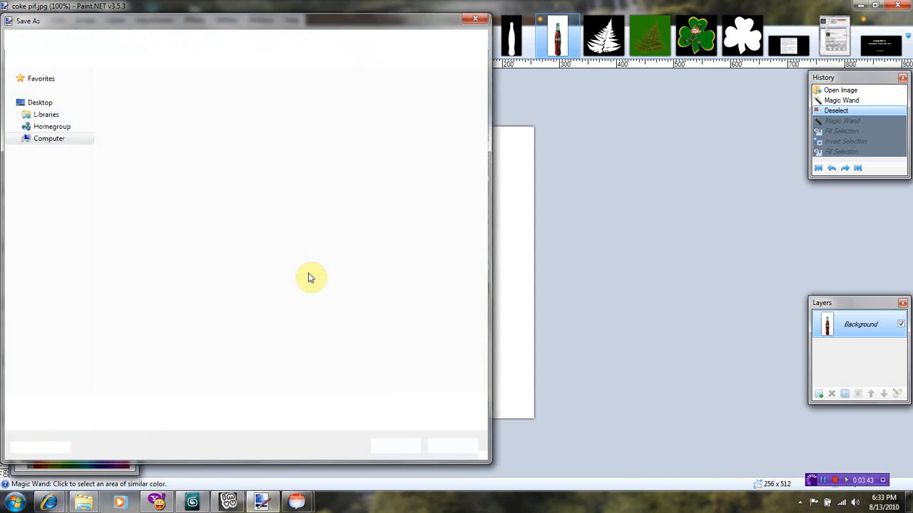
drag(151, 405, 99, 404)
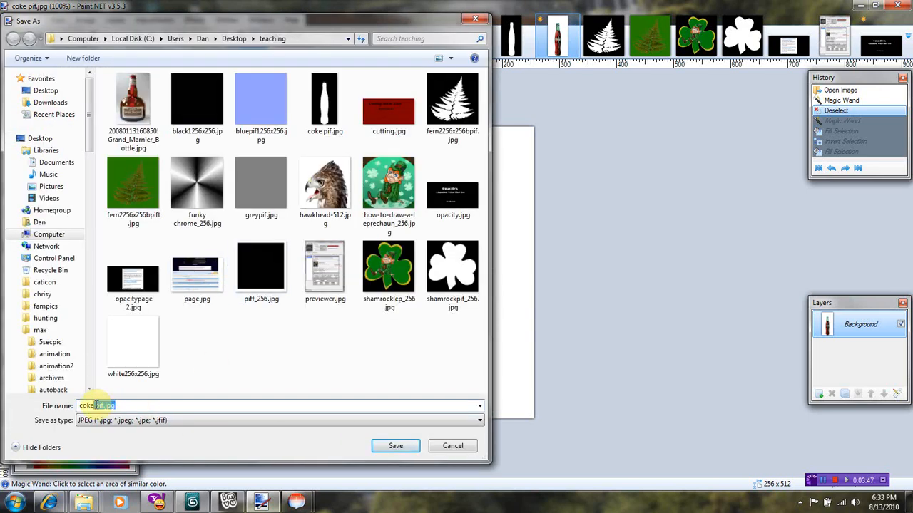
key(Return)
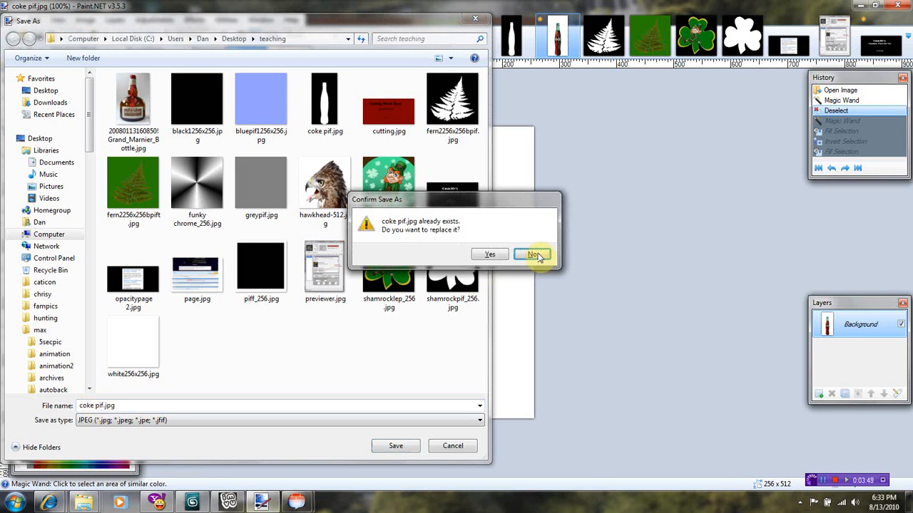
click(489, 256)
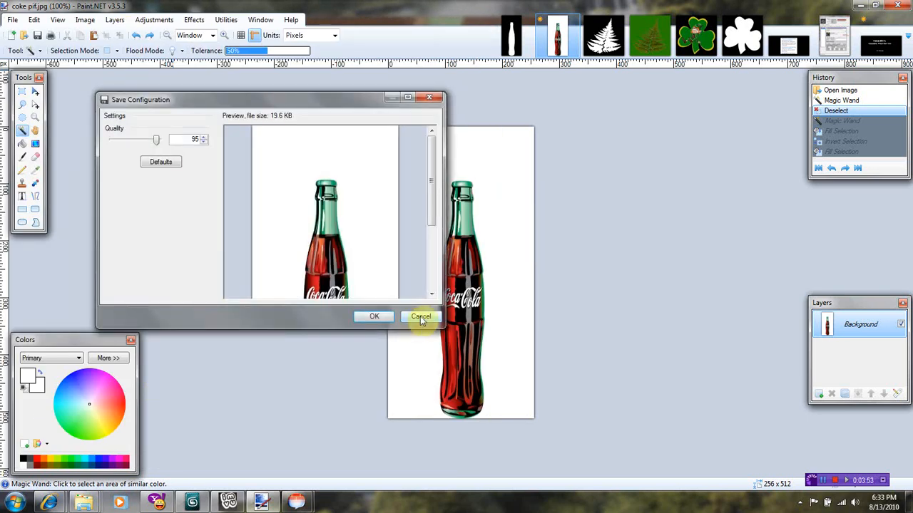
click(373, 316)
Save the colour bottle picture as the JPEG coke.jpg.
click(13, 19)
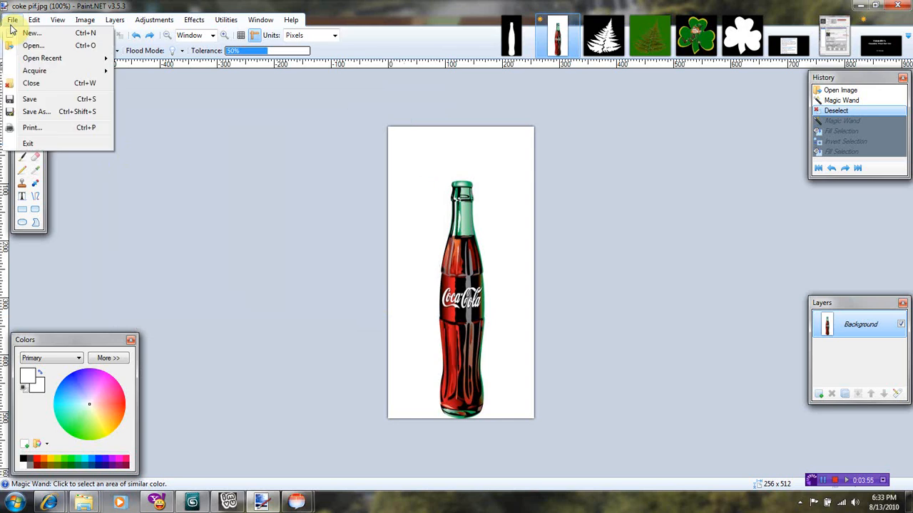
click(32, 112)
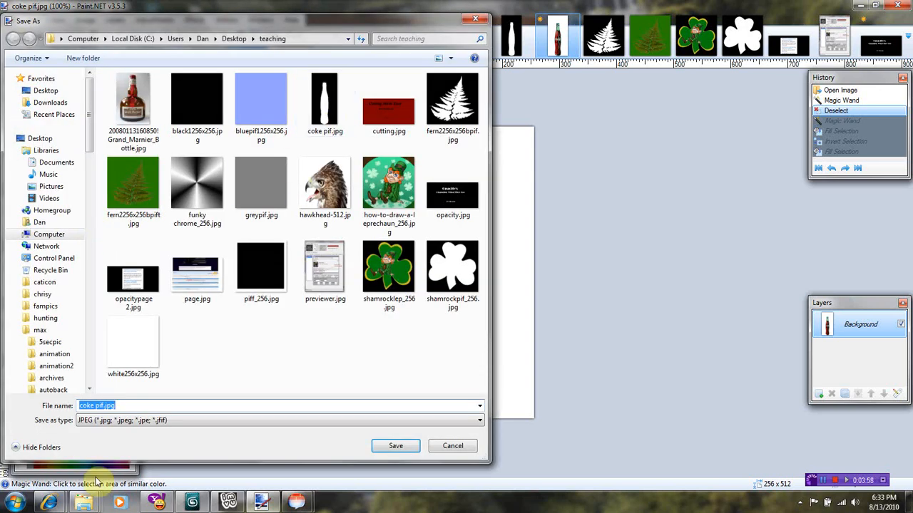
click(125, 406)
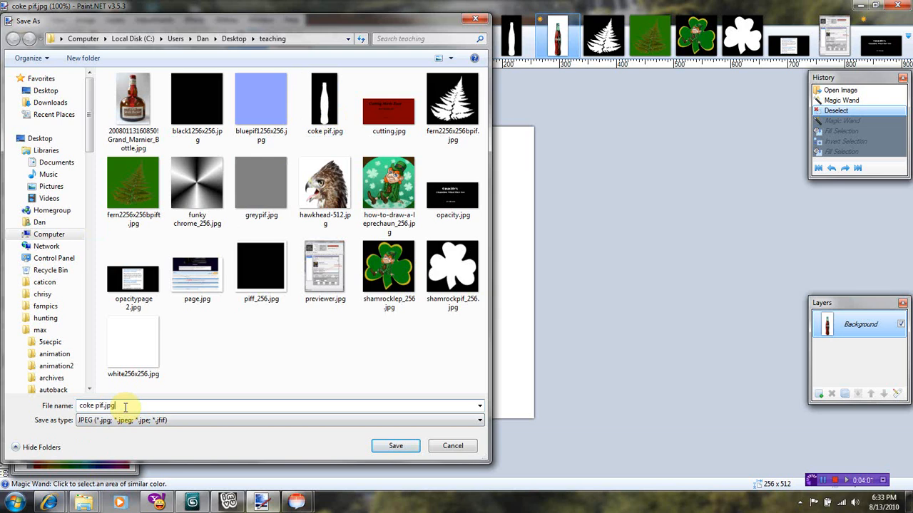
key(BackSpace)
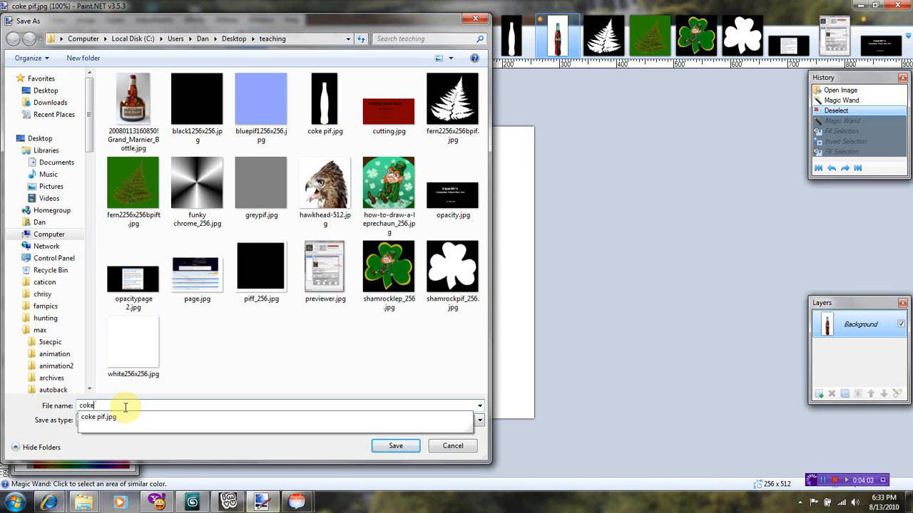
key(Escape)
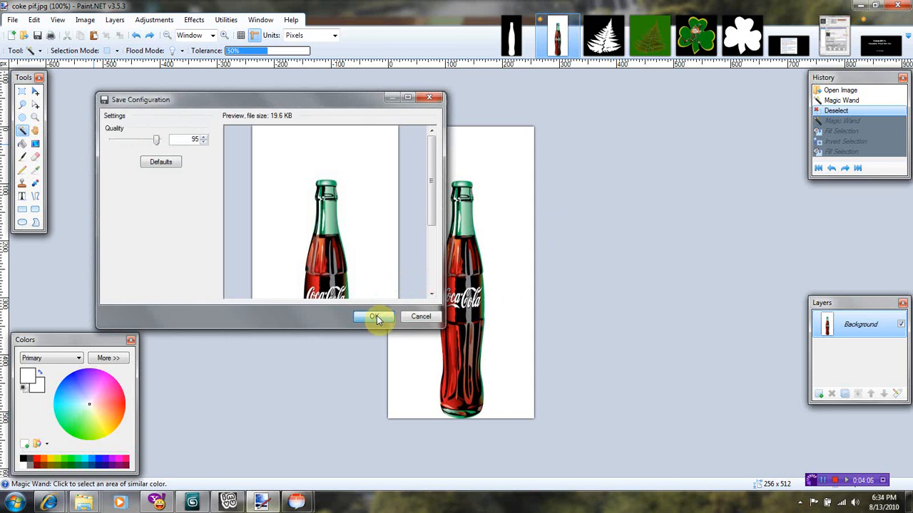
click(374, 316)
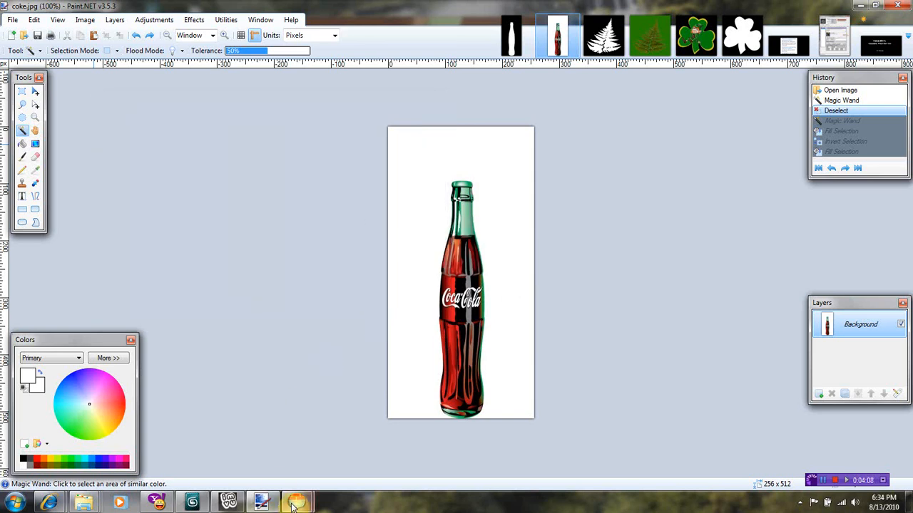
Load coke.jpg as the rug's diffuse colour texture in IMVU Previewer and apply it.
click(267, 445)
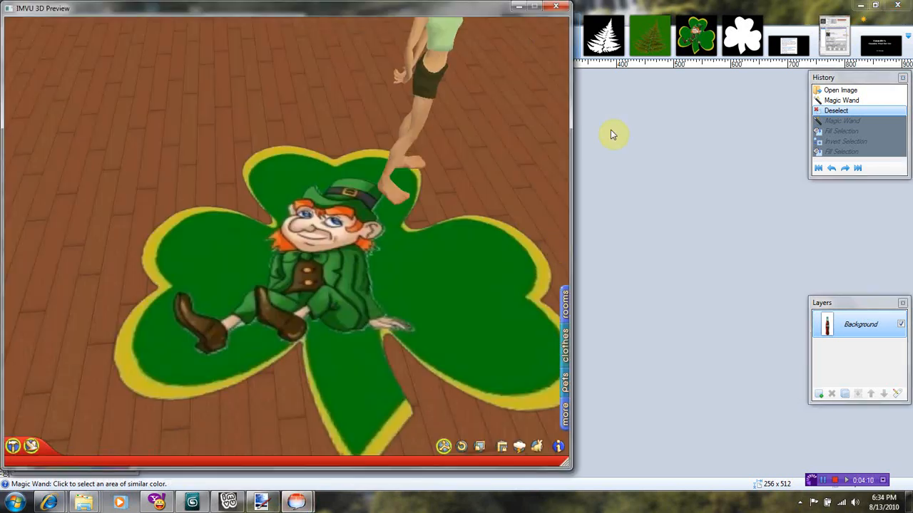
mouse_move(336, 495)
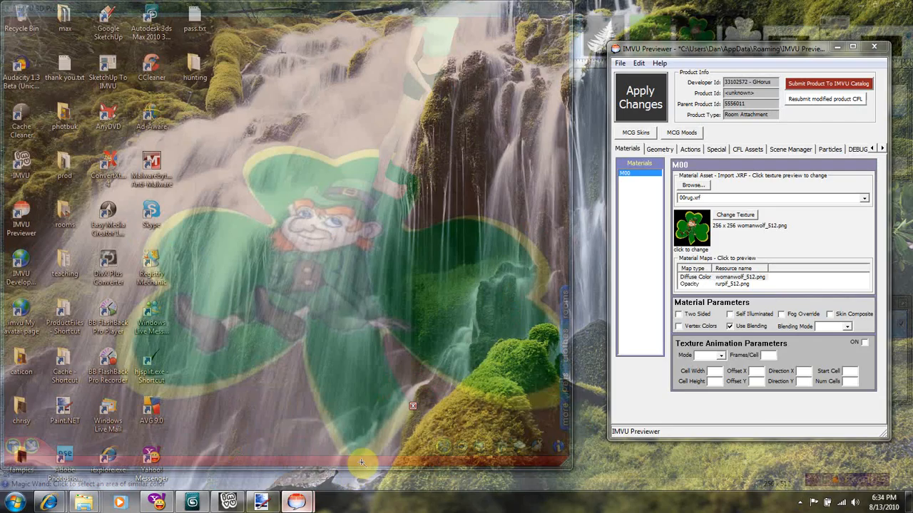
click(361, 462)
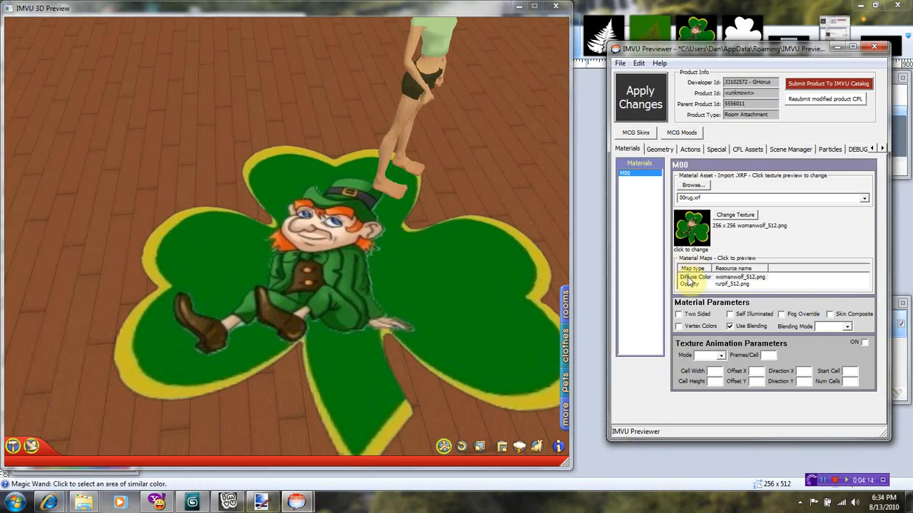
click(691, 278)
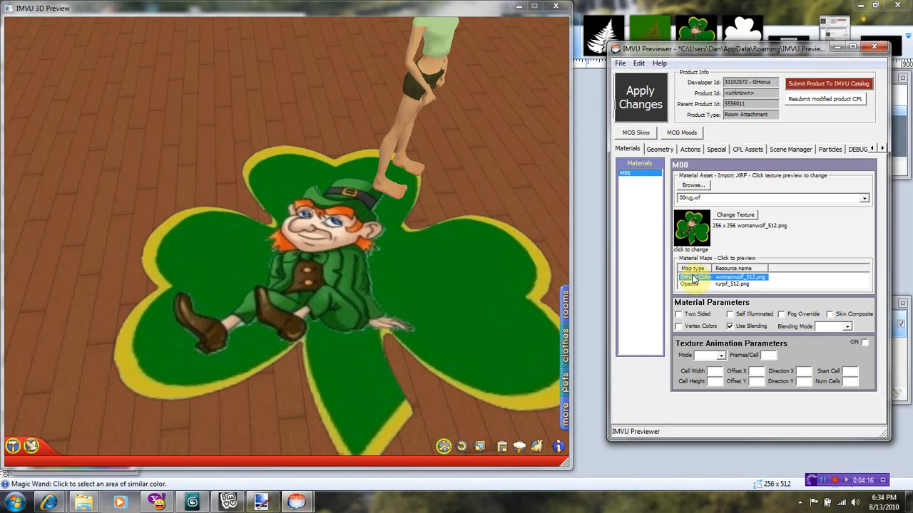
click(745, 216)
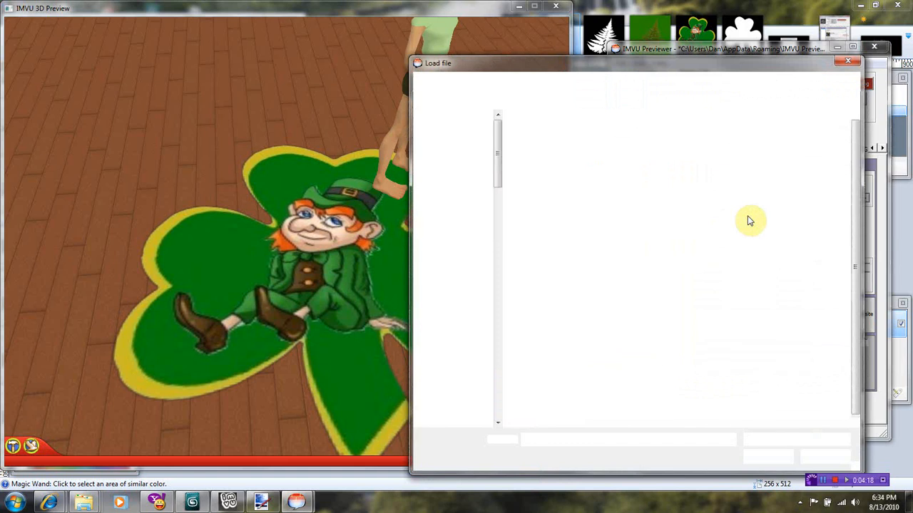
double_click(815, 144)
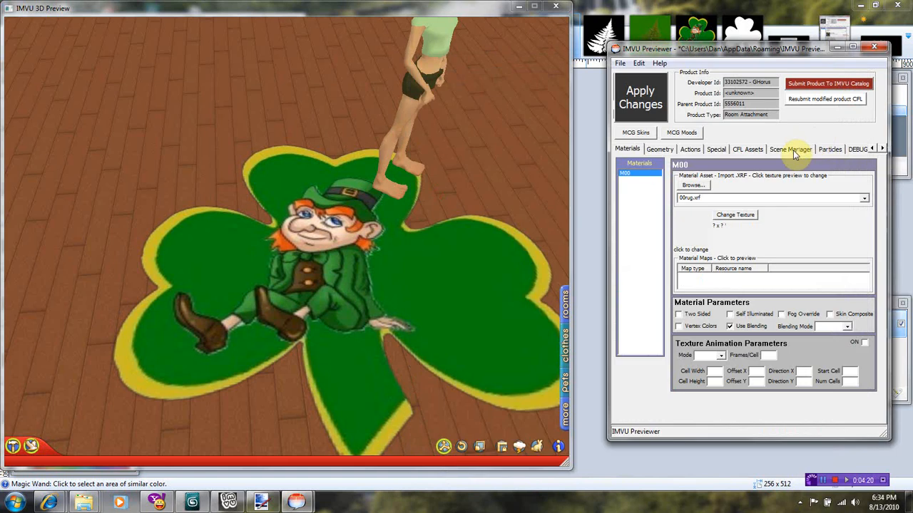
click(656, 98)
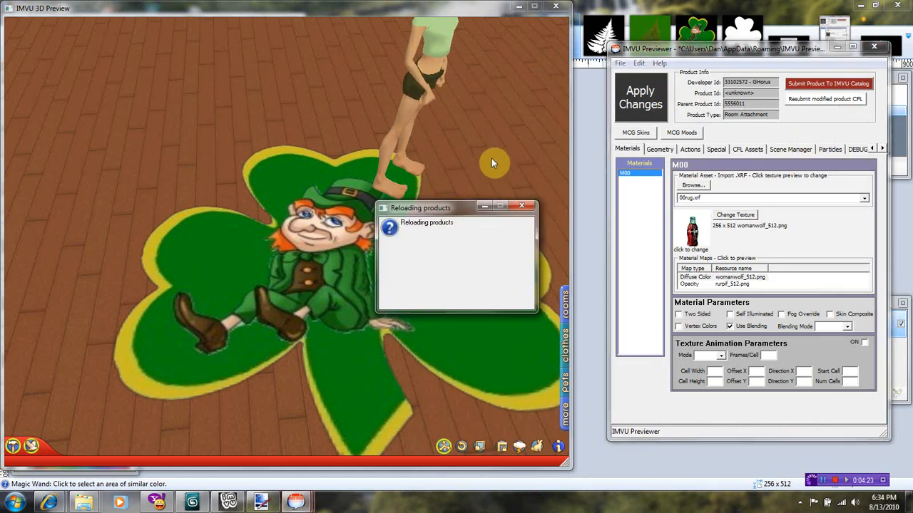
scroll(534, 153, down, 6)
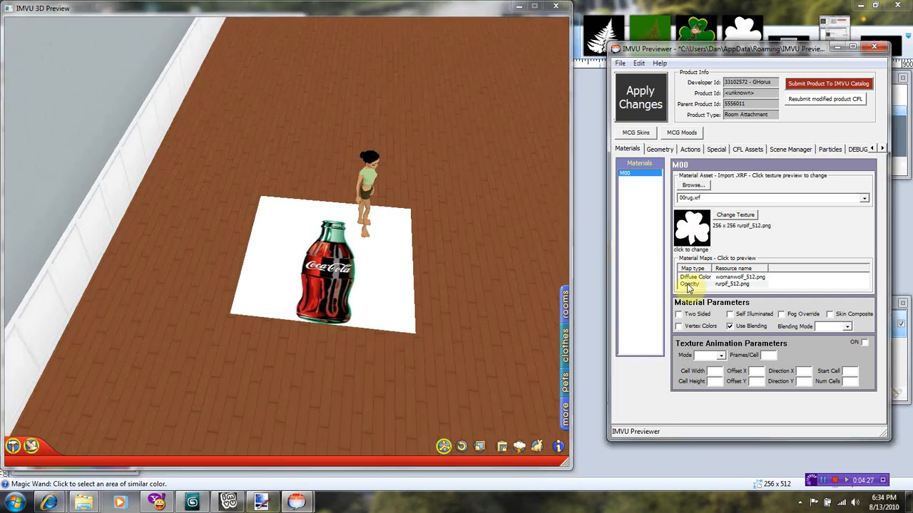
Set coke pif.jpg as the rug's opacity map, apply it, and orbit to inspect the cutout.
click(689, 283)
click(741, 216)
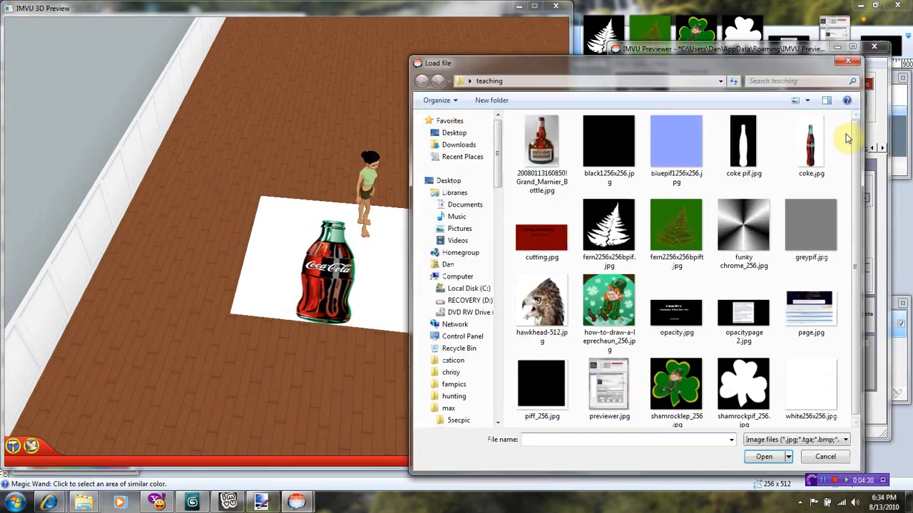
double_click(742, 142)
click(639, 97)
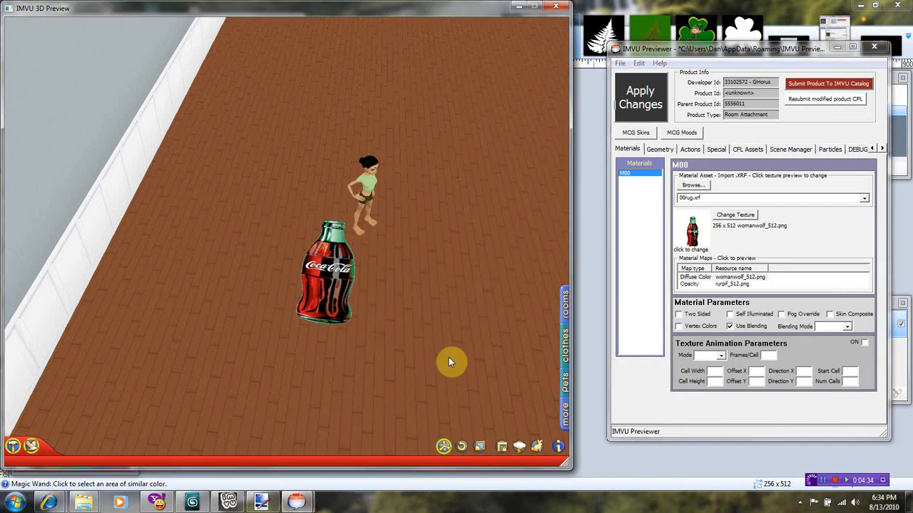
scroll(448, 357, up, 5)
scroll(445, 322, down, 1)
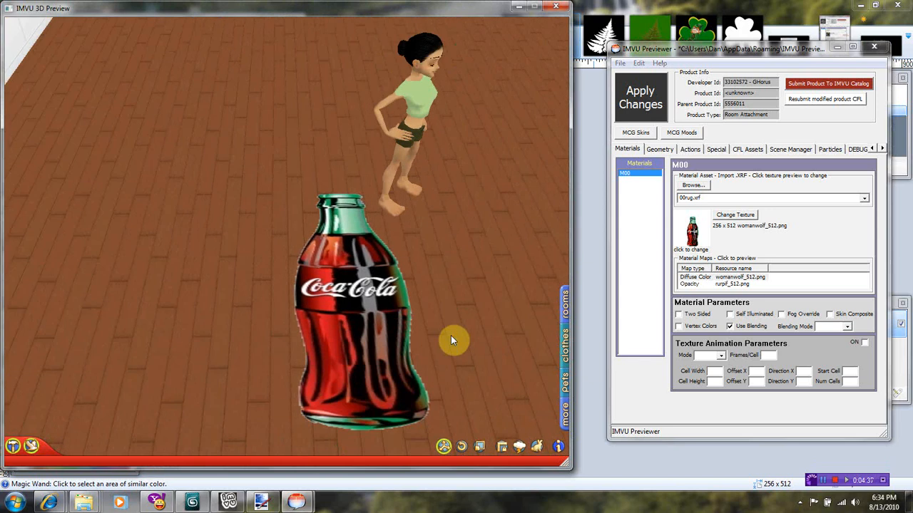
drag(449, 336, 297, 252)
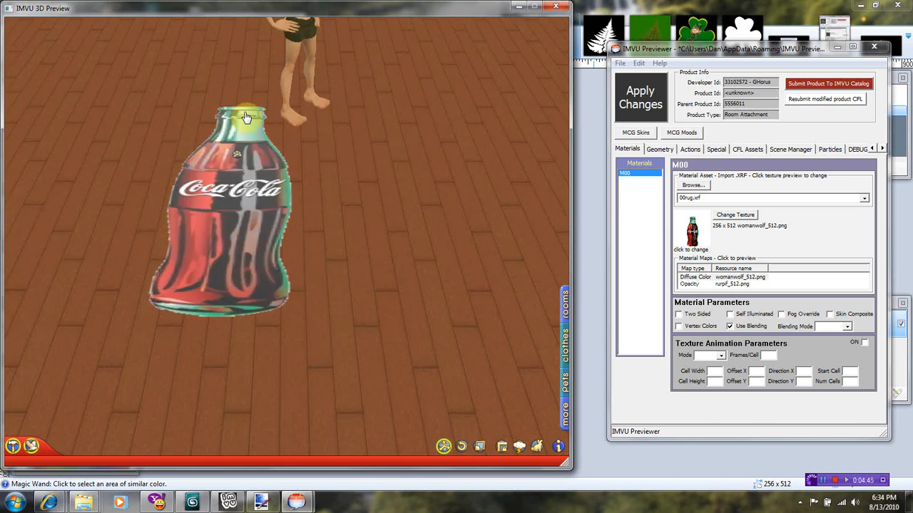
scroll(410, 221, down, 3)
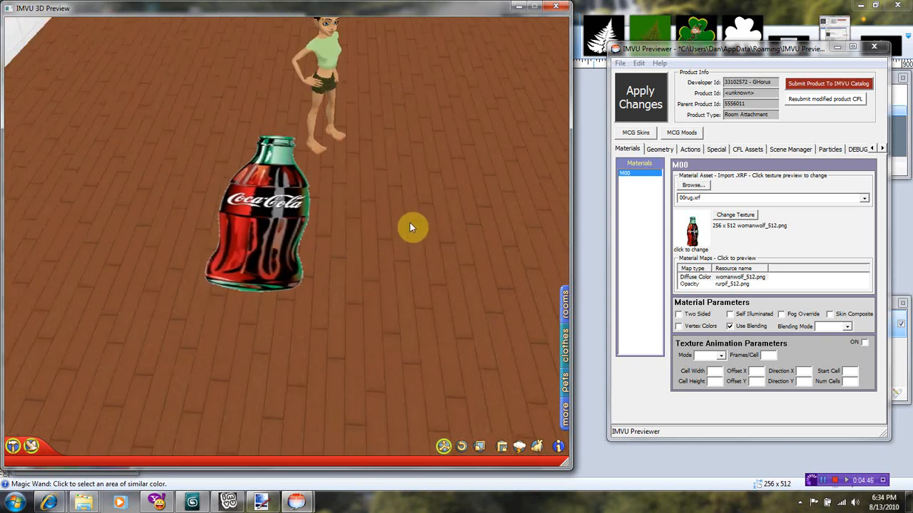
scroll(409, 227, down, 2)
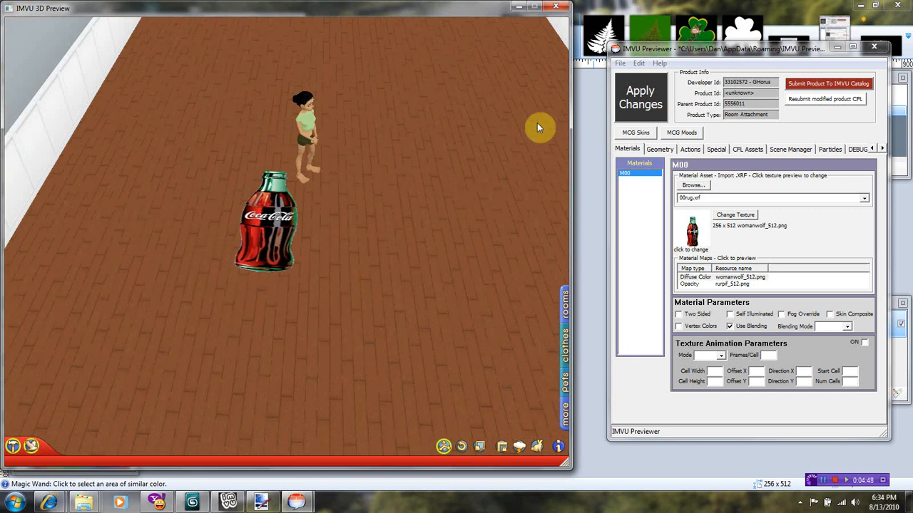